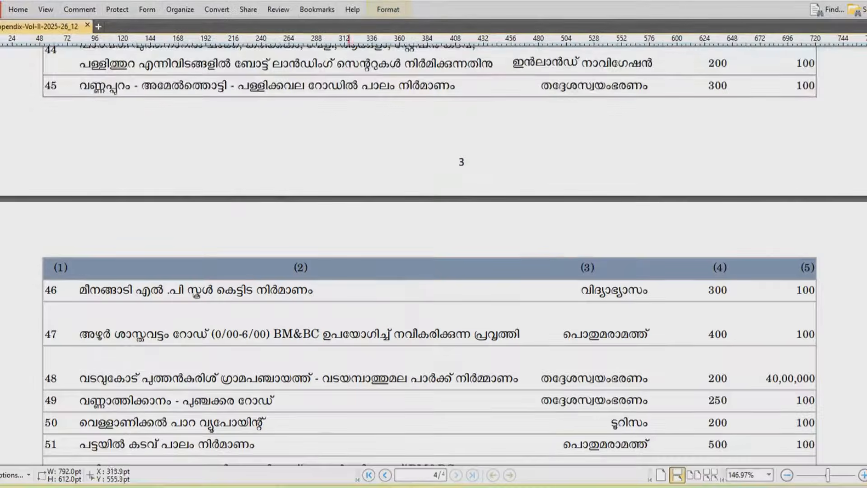
Scroll up and down through the Malayalam works-list table in the PDF to review it
{"action": "scroll", "coordinate": [317, 253], "scroll_direction": "up", "scroll_amount": 11}
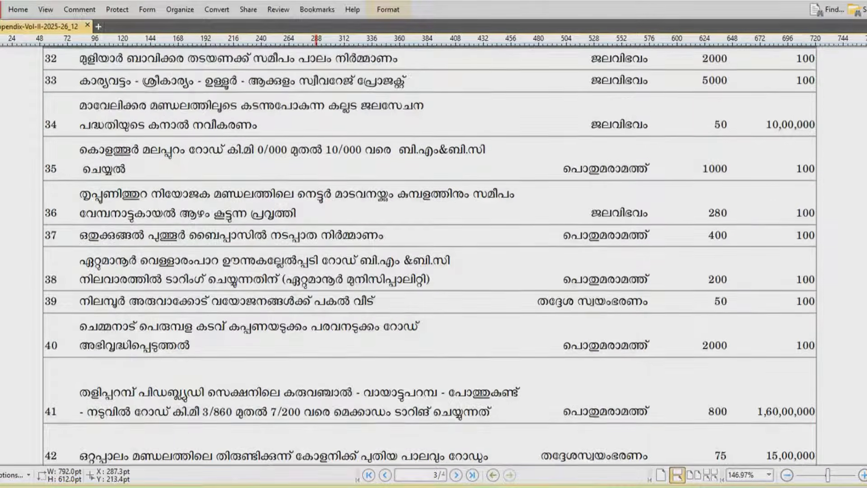
{"action": "scroll", "coordinate": [316, 252], "scroll_direction": "up", "scroll_amount": 4}
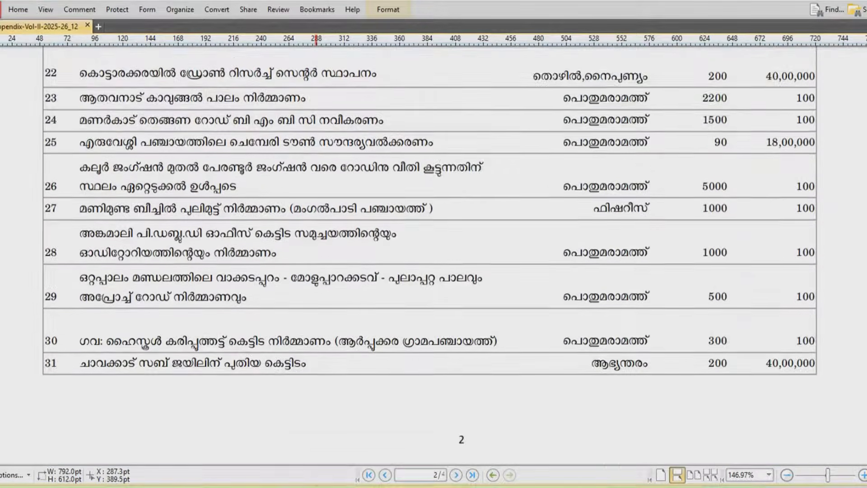
{"action": "scroll", "coordinate": [316, 253], "scroll_direction": "up", "scroll_amount": 17}
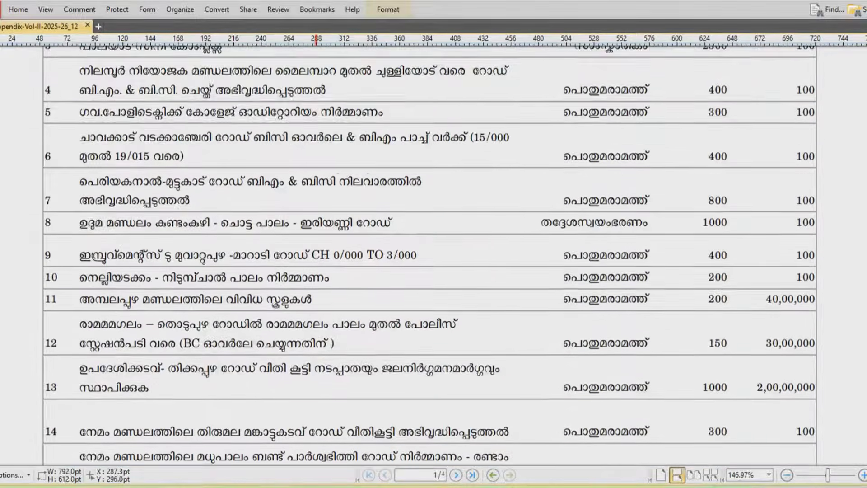
{"action": "scroll", "coordinate": [317, 253], "scroll_direction": "up", "scroll_amount": 1}
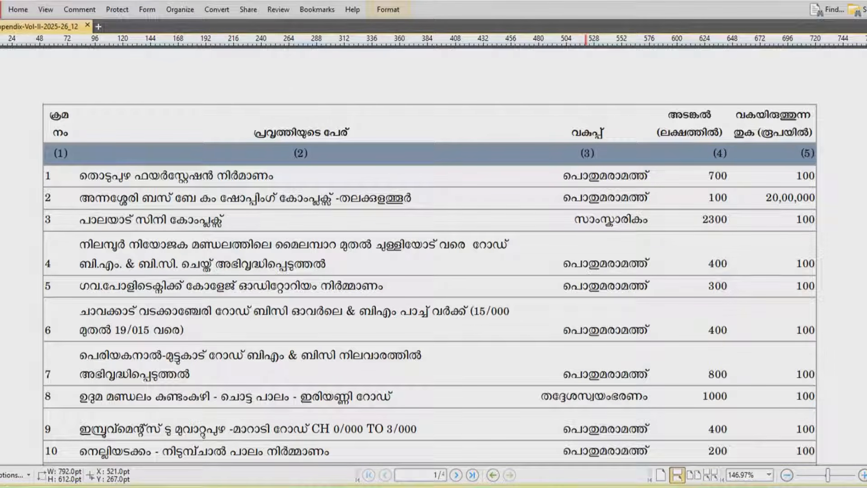
{"action": "scroll", "coordinate": [434, 255], "scroll_direction": "down", "scroll_amount": 3}
{"action": "scroll", "coordinate": [433, 255], "scroll_direction": "down", "scroll_amount": 2}
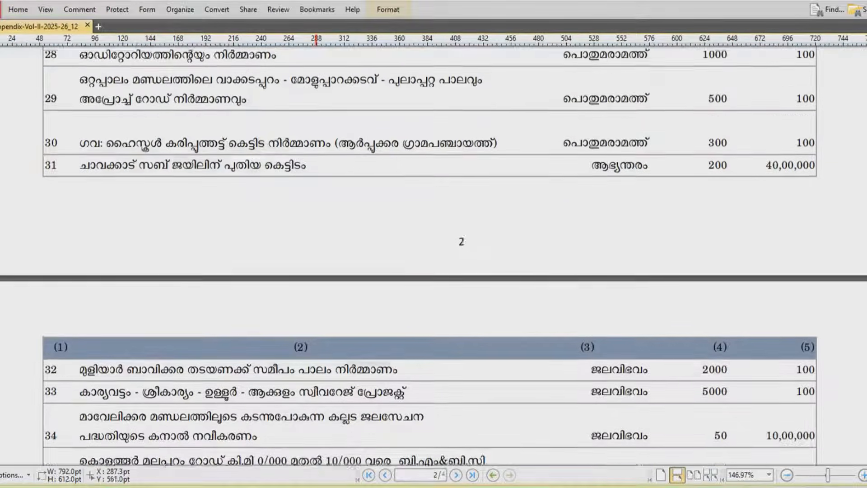
{"action": "scroll", "coordinate": [317, 216], "scroll_direction": "up", "scroll_amount": 19}
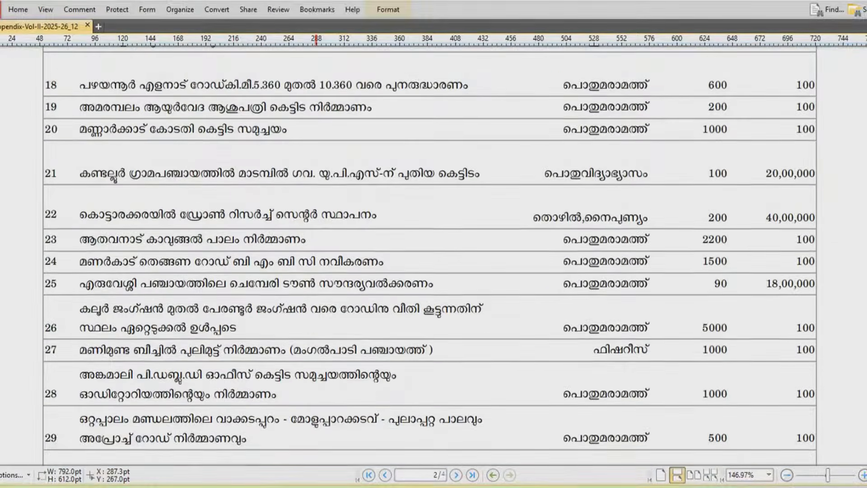
{"action": "scroll", "coordinate": [316, 190], "scroll_direction": "up", "scroll_amount": 13}
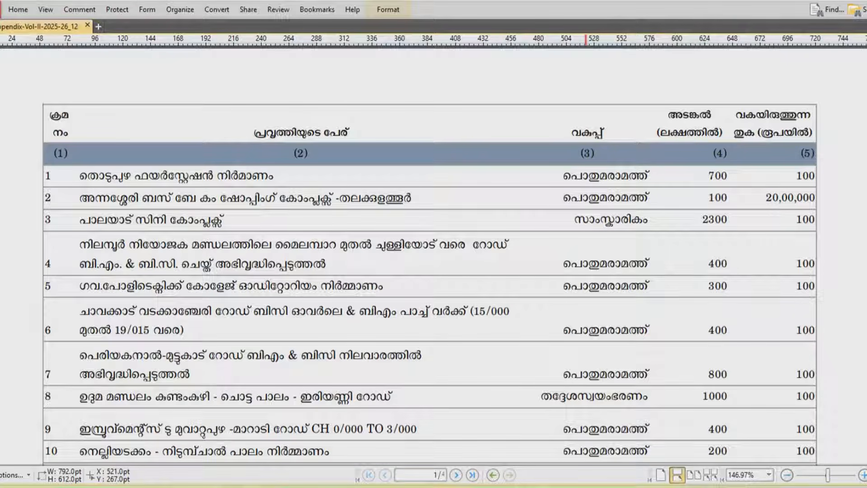
{"action": "scroll", "coordinate": [585, 253], "scroll_direction": "down", "scroll_amount": 5}
{"action": "scroll", "coordinate": [586, 253], "scroll_direction": "down", "scroll_amount": 2}
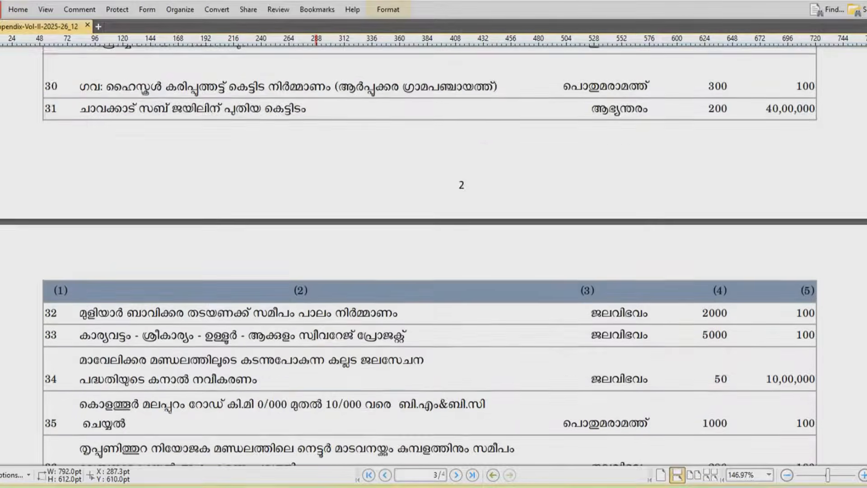
{"action": "scroll", "coordinate": [316, 216], "scroll_direction": "up", "scroll_amount": 18}
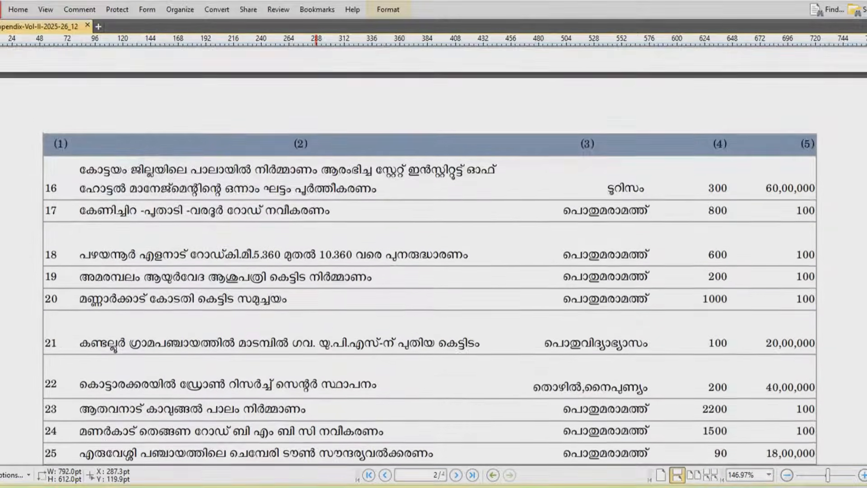
{"action": "scroll", "coordinate": [316, 216], "scroll_direction": "up", "scroll_amount": 18}
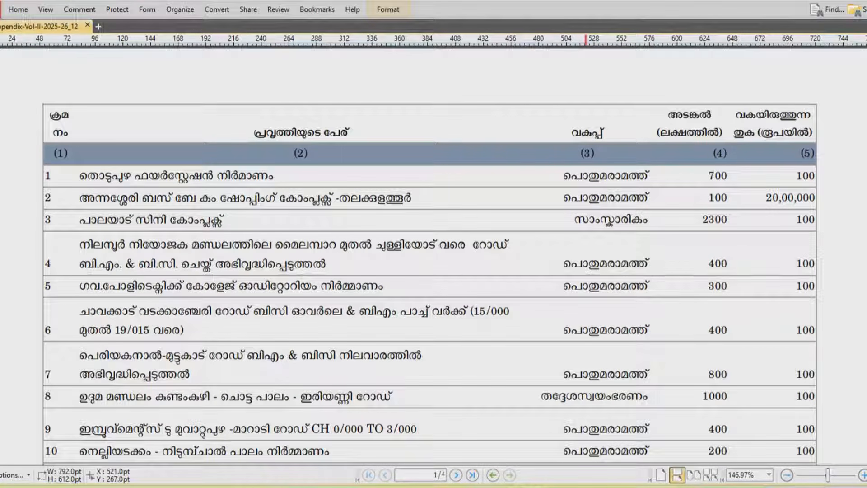
{"action": "scroll", "coordinate": [586, 253], "scroll_direction": "down", "scroll_amount": 5}
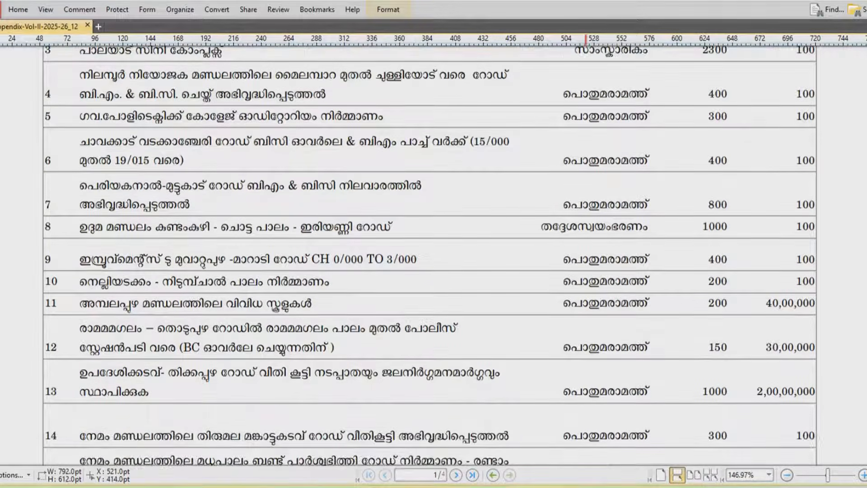
{"action": "scroll", "coordinate": [586, 253], "scroll_direction": "down", "scroll_amount": 2}
{"action": "left_click_drag", "start_coordinate": [866, 129], "coordinate": [866, 225]}
{"action": "scroll", "coordinate": [317, 217], "scroll_direction": "up", "scroll_amount": 15}
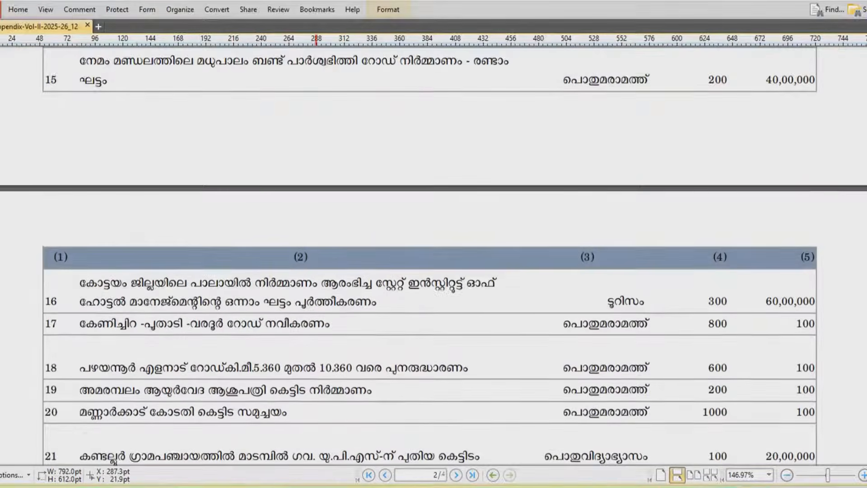
{"action": "scroll", "coordinate": [316, 217], "scroll_direction": "up", "scroll_amount": 6}
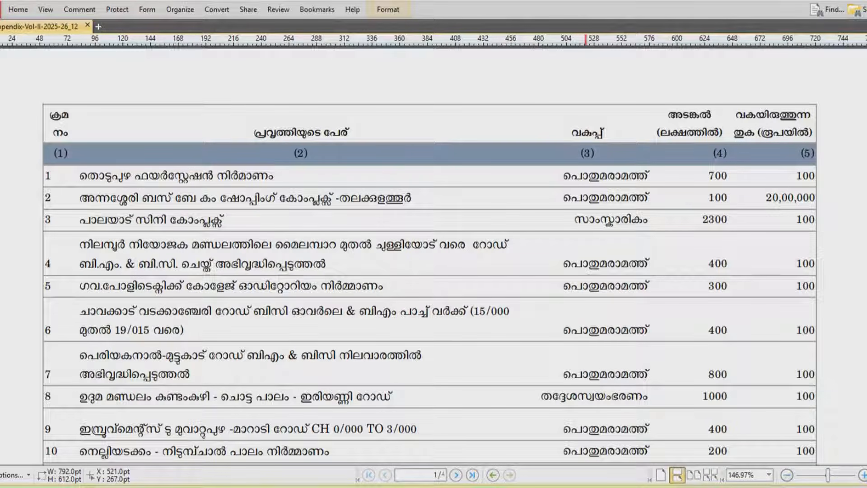
{"action": "scroll", "coordinate": [433, 255], "scroll_direction": "down", "scroll_amount": 5}
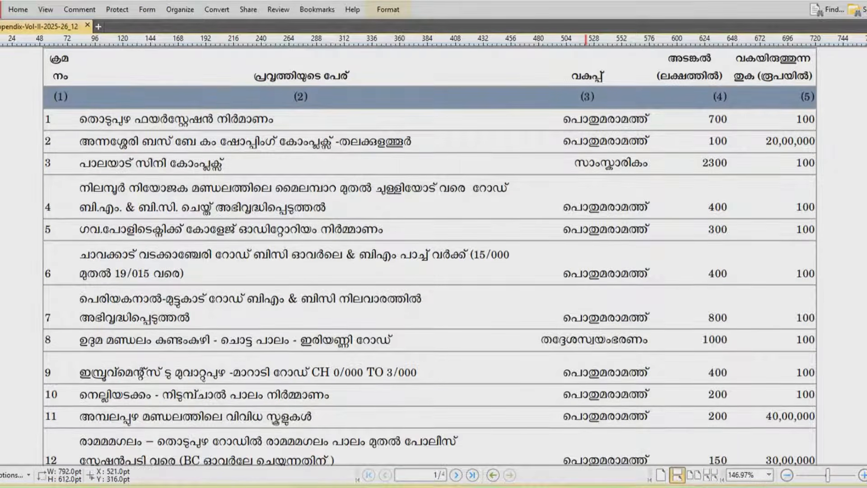
{"action": "scroll", "coordinate": [433, 255], "scroll_direction": "down", "scroll_amount": 3}
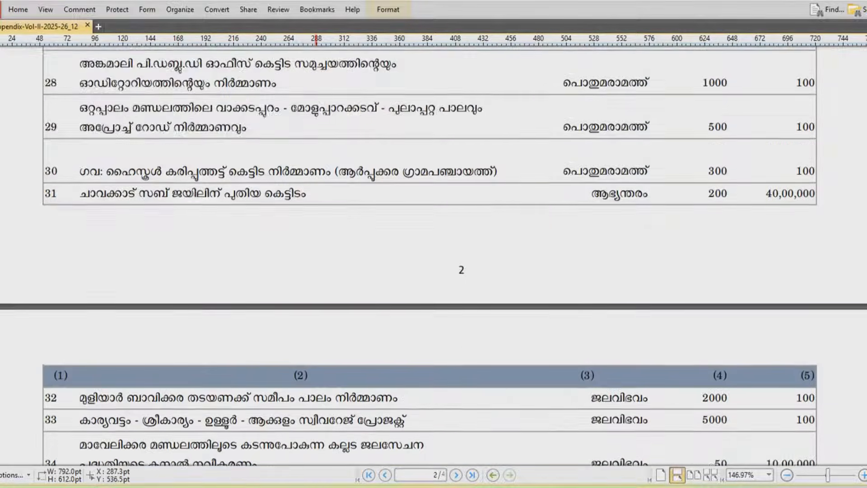
{"action": "scroll", "coordinate": [315, 216], "scroll_direction": "up", "scroll_amount": 20}
{"action": "scroll", "coordinate": [316, 215], "scroll_direction": "up", "scroll_amount": 20}
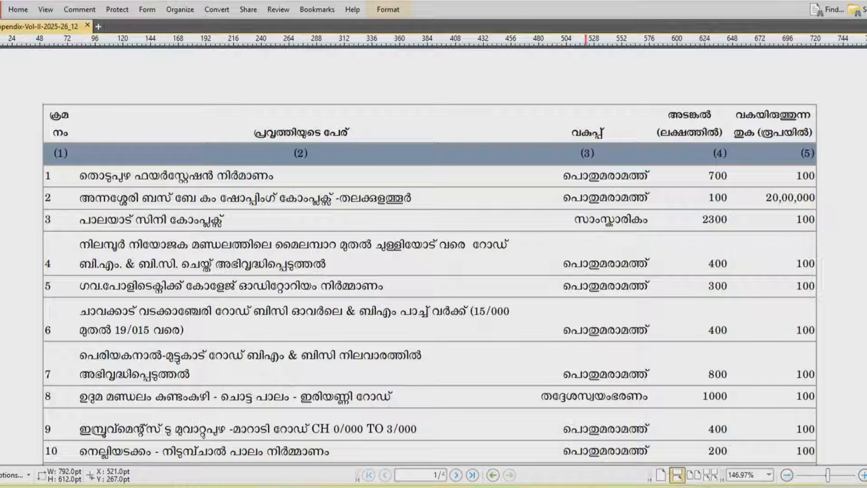
{"action": "scroll", "coordinate": [586, 253], "scroll_direction": "down", "scroll_amount": 5}
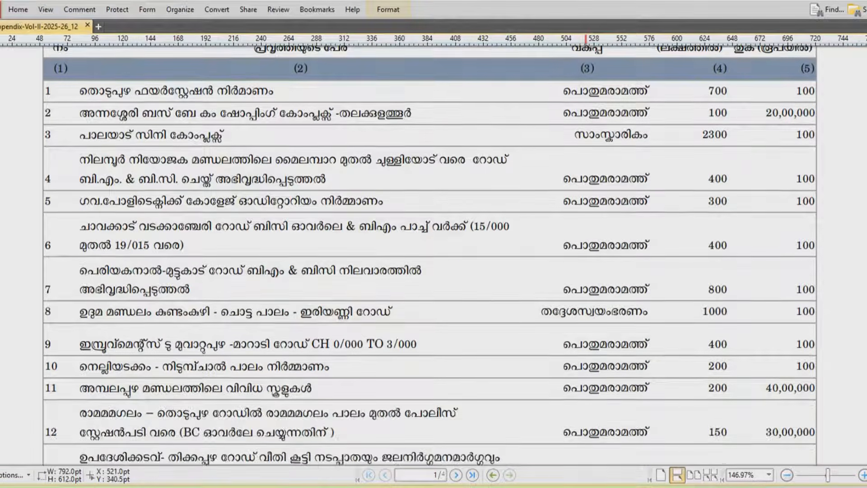
{"action": "scroll", "coordinate": [586, 253], "scroll_direction": "down", "scroll_amount": 5}
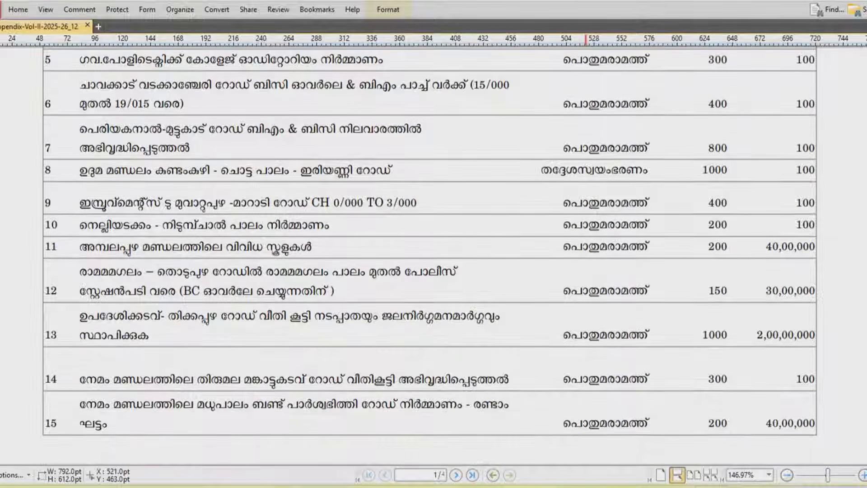
{"action": "scroll", "coordinate": [316, 216], "scroll_direction": "up", "scroll_amount": 14}
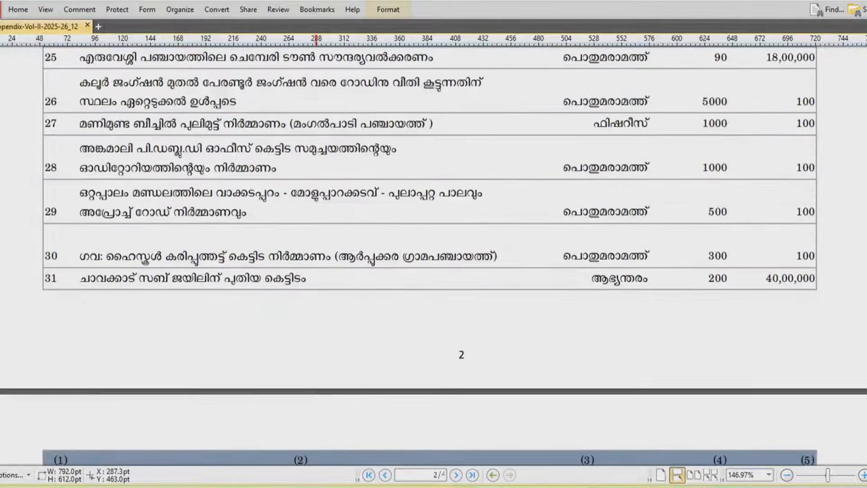
{"action": "scroll", "coordinate": [316, 216], "scroll_direction": "up", "scroll_amount": 20}
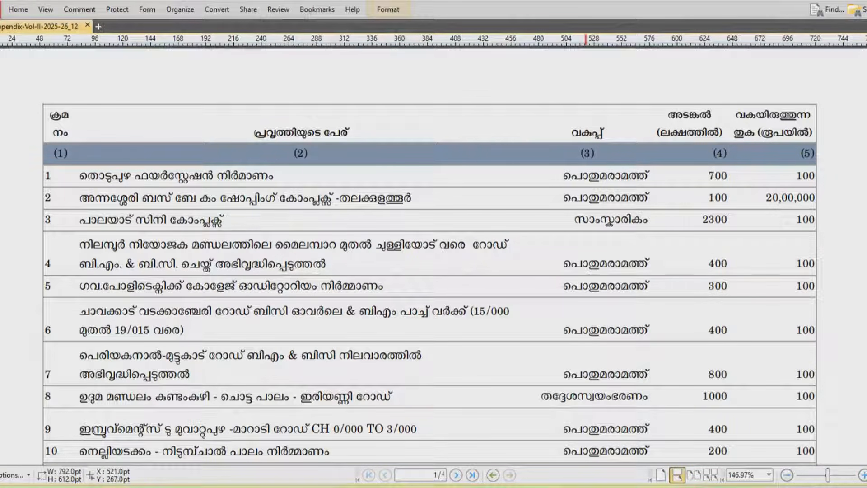
{"action": "scroll", "coordinate": [586, 357], "scroll_direction": "down", "scroll_amount": 5}
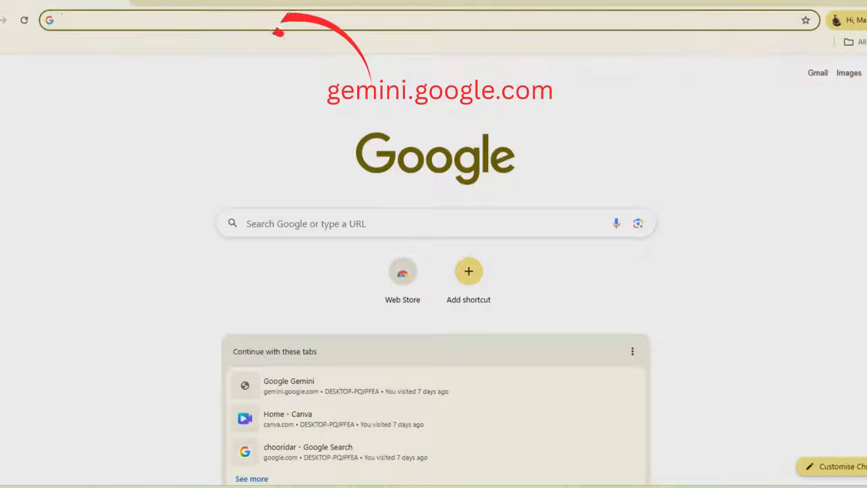
Go to gemini.google.com by entering 'gemini' in Chrome's address bar
{"action": "left_click", "coordinate": [69, 20]}
{"action": "type", "text": "gem"}
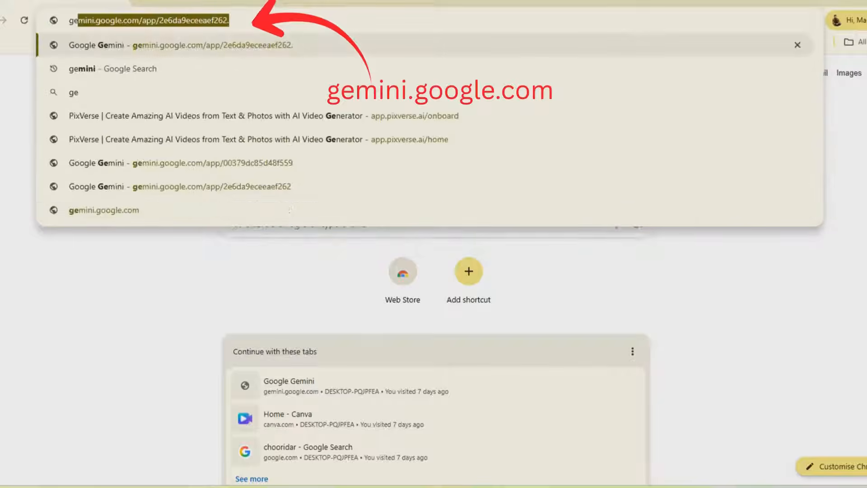
{"action": "type", "text": "ini"}
{"action": "key", "text": "Return"}
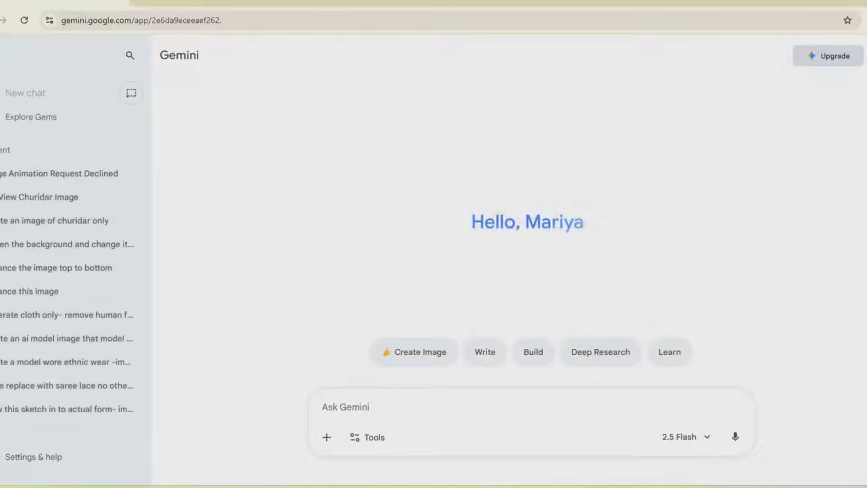
Attach the Work-Appendix-Vol-II-2025-26_12 PDF from the Table to editable folder to Gemini's prompt
{"action": "left_click", "coordinate": [327, 437]}
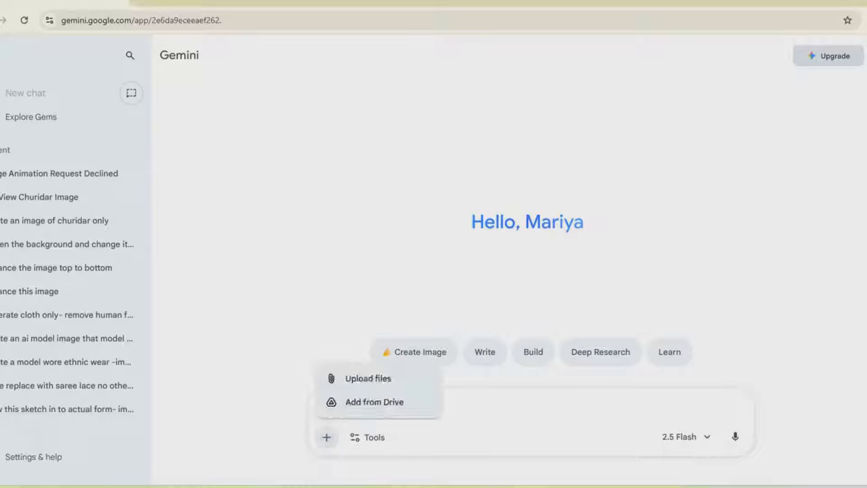
{"action": "left_click", "coordinate": [368, 378]}
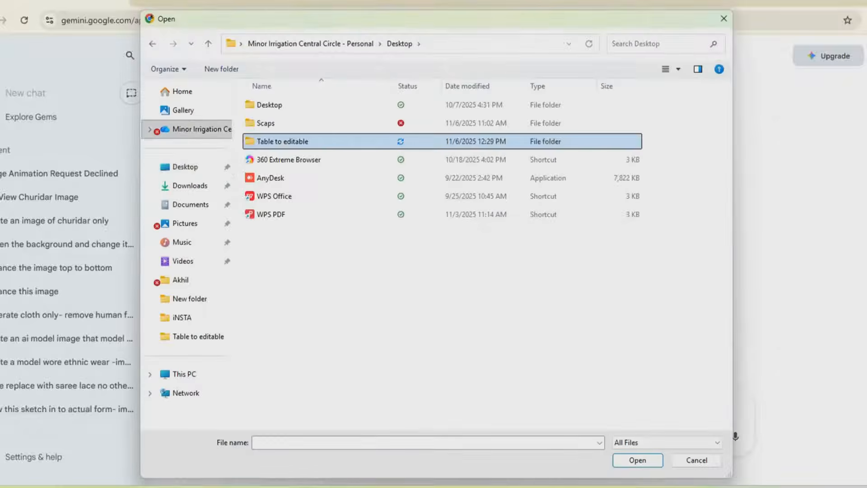
{"action": "double_click", "coordinate": [281, 139]}
{"action": "left_click", "coordinate": [309, 105]}
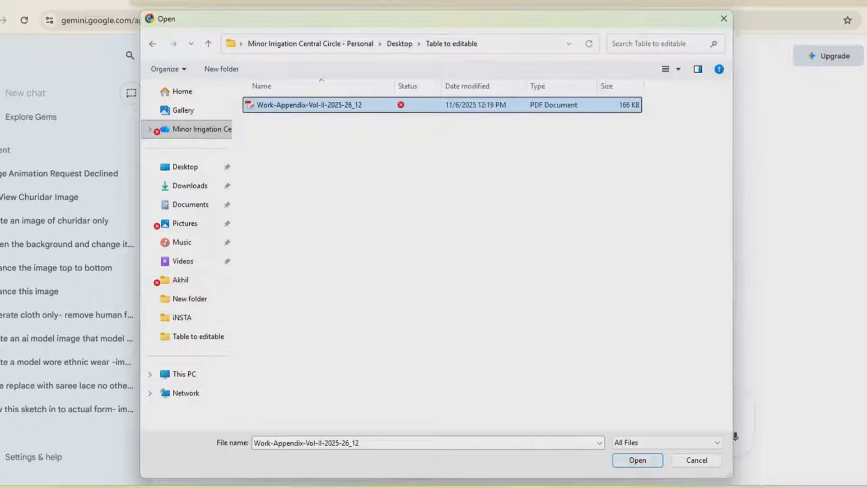
{"action": "key", "text": "Return"}
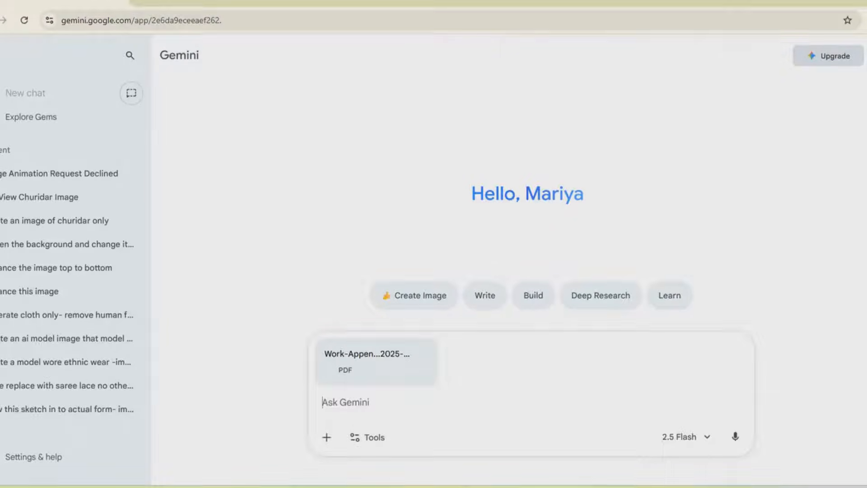
Begin typing the prompt 'extract texts from the pdf file a' beside the attached PDF
{"action": "type", "text": "extract"}
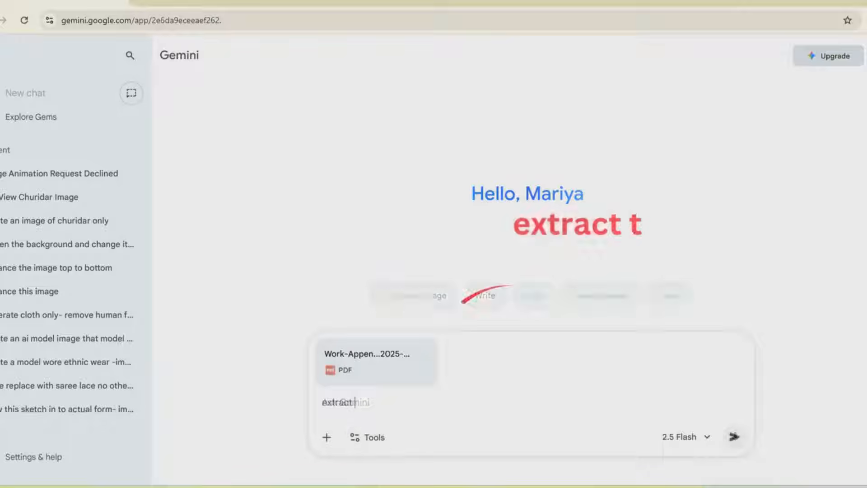
{"action": "type", "text": " texts"}
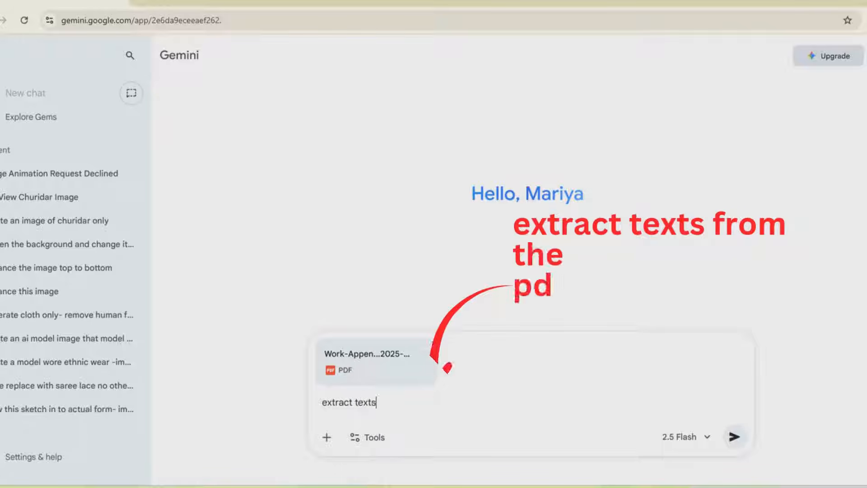
{"action": "type", "text": " from the pdf"}
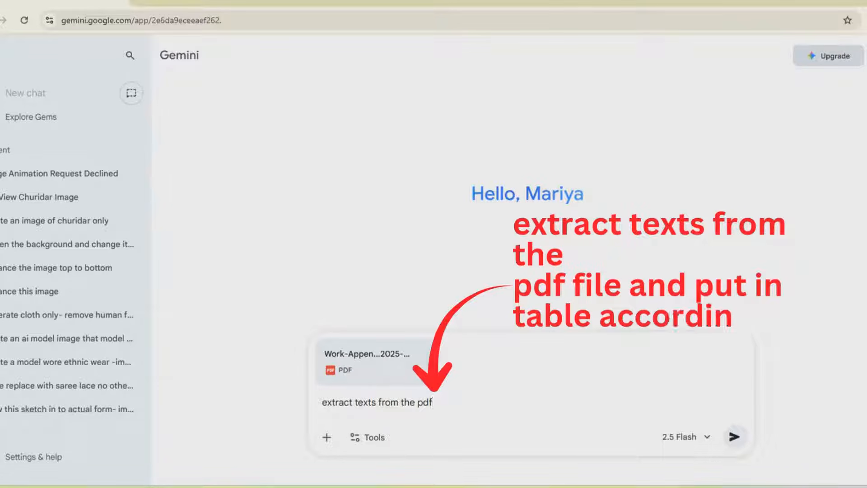
{"action": "type", "text": " file "}
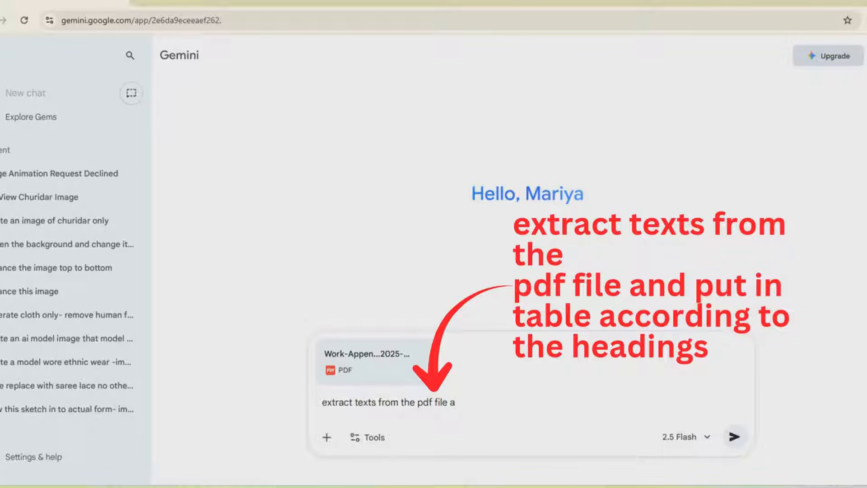
{"action": "type", "text": "a"}
Complete the prompt to '…put in table according to the headings' and send it
{"action": "key", "text": "Tab"}
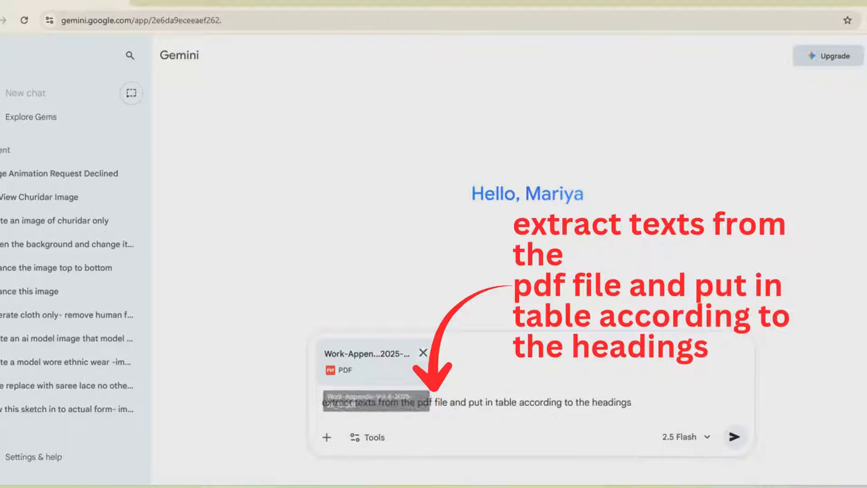
{"action": "left_click", "coordinate": [734, 437]}
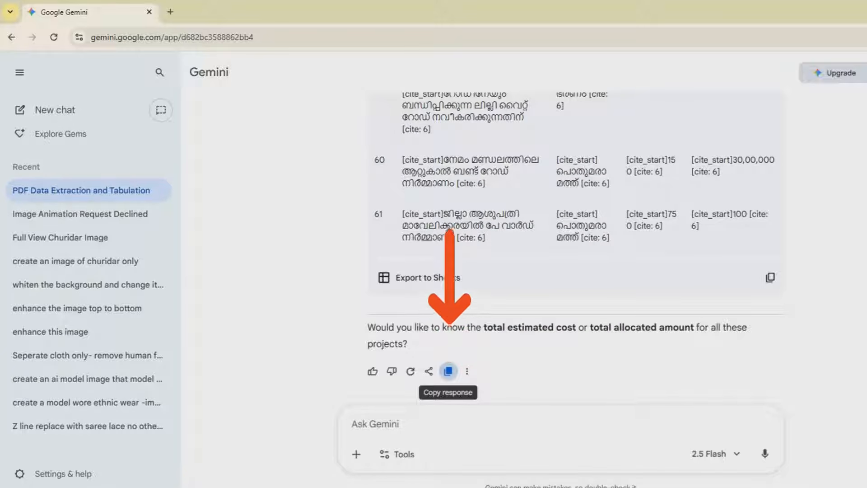
Copy Gemini's table response and launch Excel 2007 with a blank Book1 workbook
{"action": "left_click", "coordinate": [448, 371]}
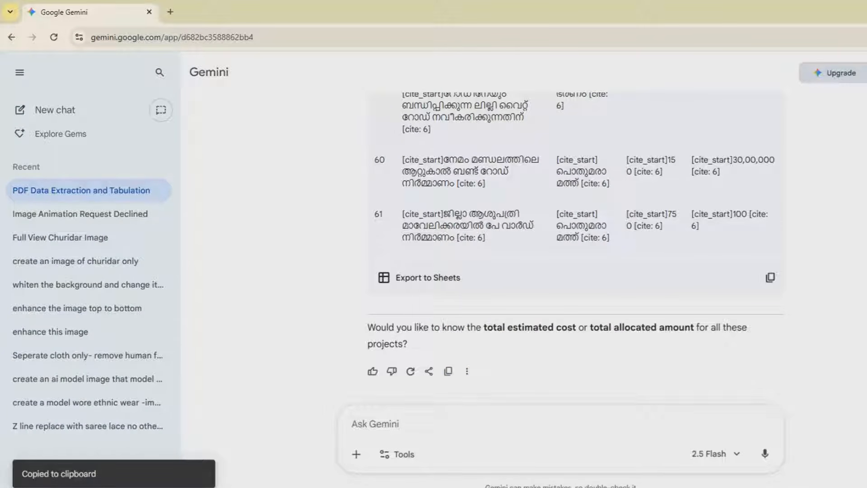
{"action": "key", "text": "super"}
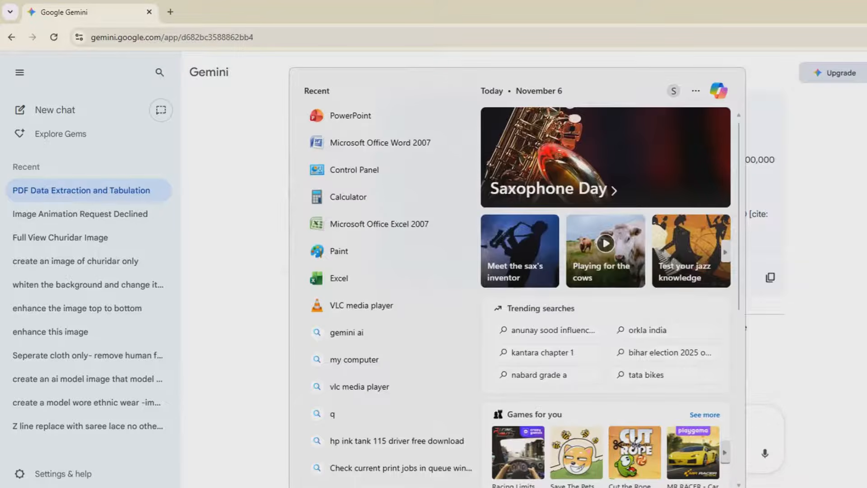
{"action": "type", "text": "ex"}
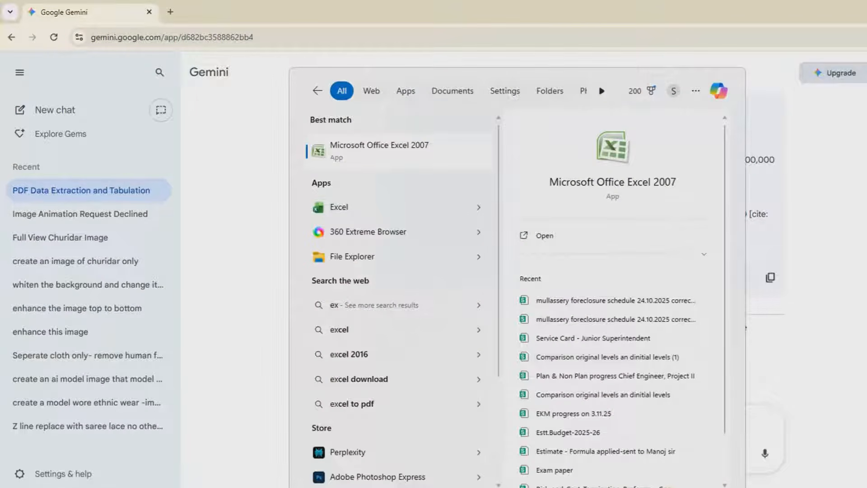
{"action": "key", "text": "Return"}
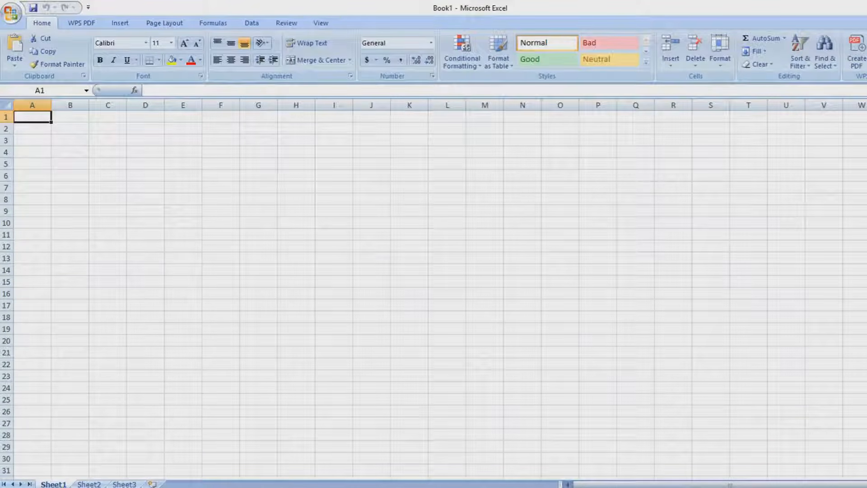
Paste the Gemini table into Sheet1 and delete intro rows 1–7 so headings start in row 1
{"action": "key", "text": "ctrl+v"}
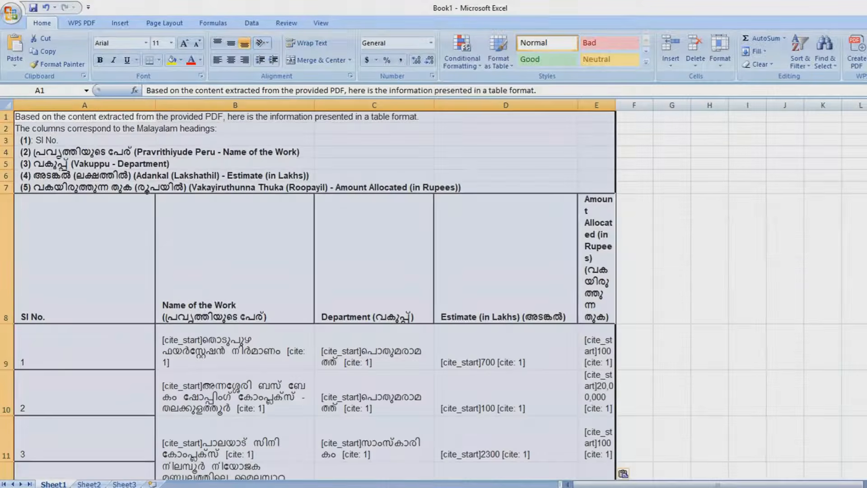
{"action": "left_click_drag", "start_coordinate": [6, 188], "coordinate": [6, 117]}
{"action": "key", "text": "ctrl+minus"}
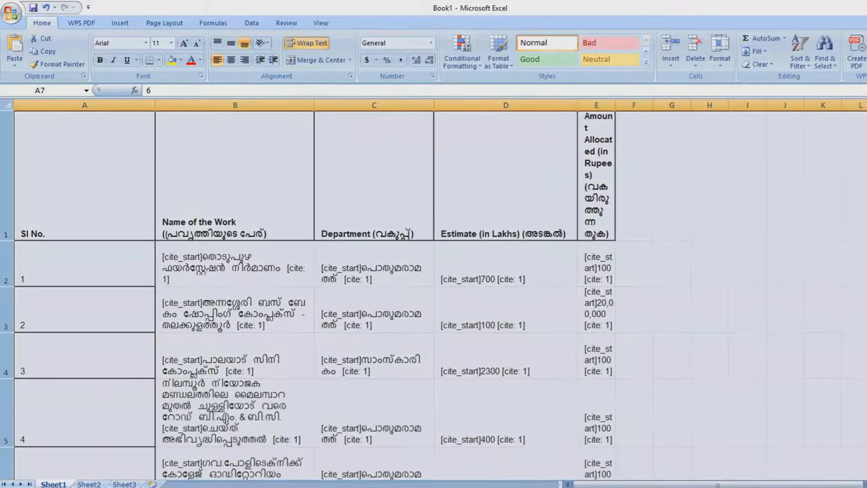
{"action": "left_click", "coordinate": [634, 181]}
Widen column E to fit the Amount Allocated heading and select table rows 1–62
{"action": "left_click_drag", "start_coordinate": [616, 105], "coordinate": [704, 105]}
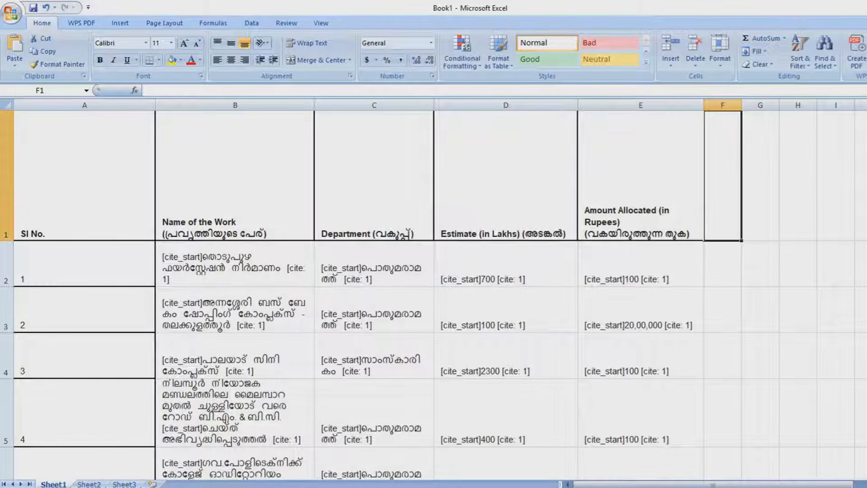
{"action": "left_click", "coordinate": [6, 181]}
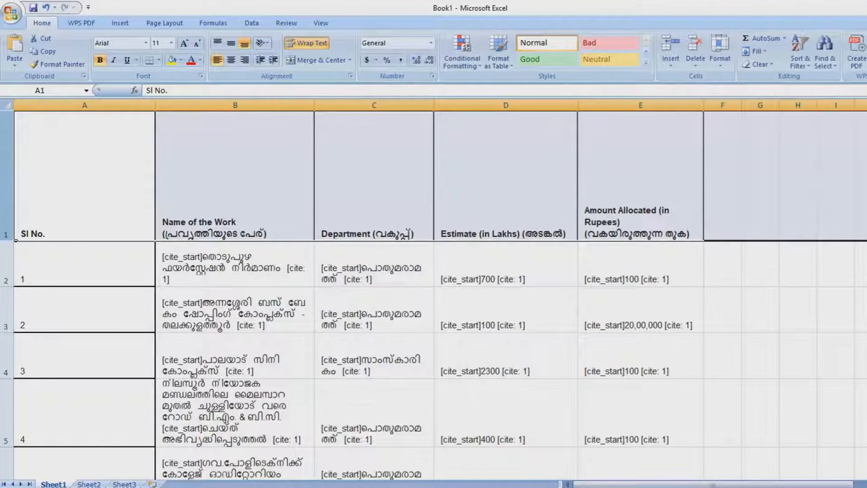
{"action": "scroll", "coordinate": [434, 293], "scroll_direction": "down", "scroll_amount": 20}
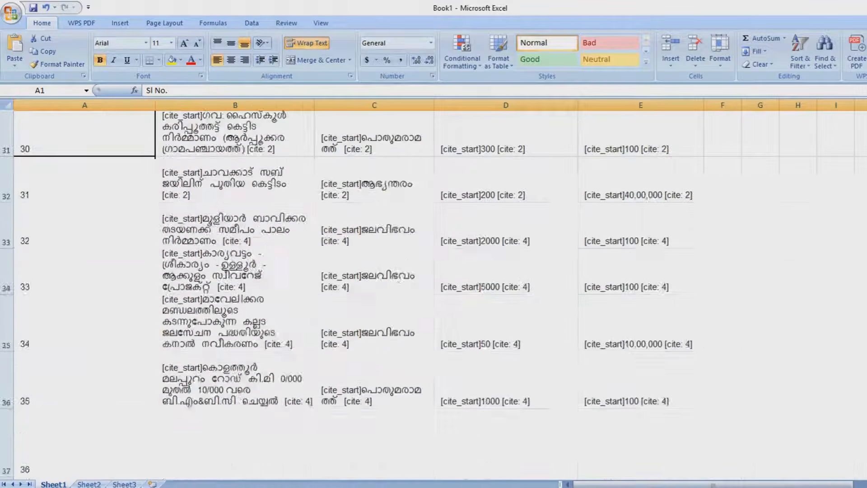
{"action": "scroll", "coordinate": [433, 294], "scroll_direction": "up", "scroll_amount": 2}
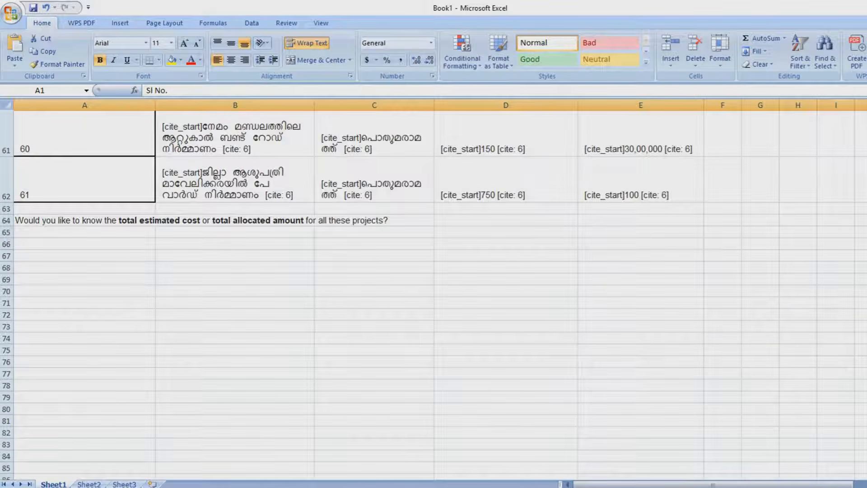
{"action": "key", "text": "shift+space"}
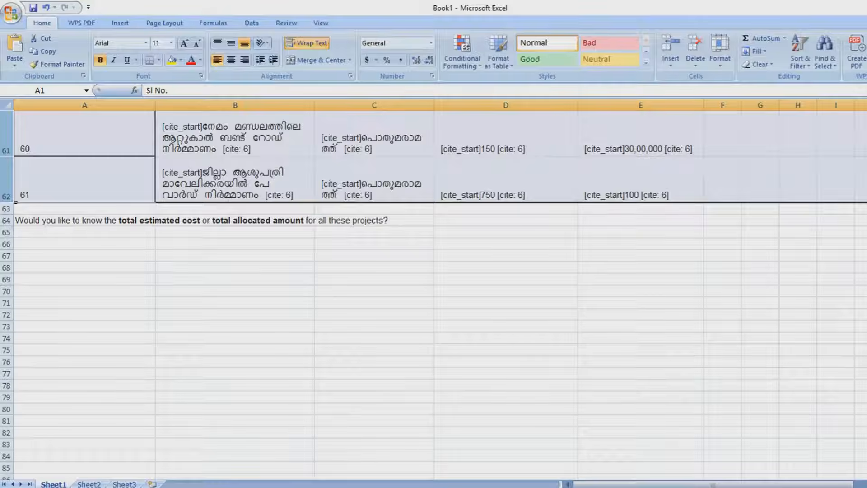
Autofit the table's row heights and clear the leftover question in row 64
{"action": "double_click", "coordinate": [6, 202]}
{"action": "left_click", "coordinate": [6, 198]}
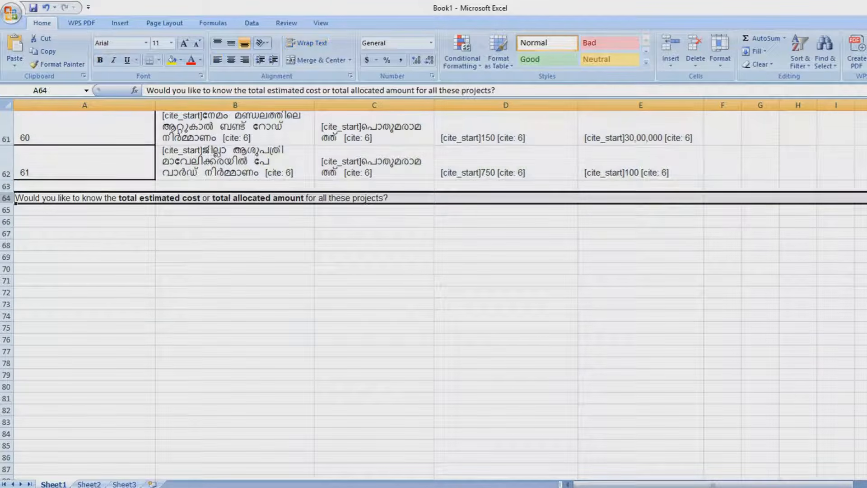
{"action": "key", "text": "Delete"}
Apply All Borders to the table range A1:E62
{"action": "scroll", "coordinate": [434, 294], "scroll_direction": "up", "scroll_amount": 7}
{"action": "scroll", "coordinate": [434, 293], "scroll_direction": "down", "scroll_amount": 8}
{"action": "scroll", "coordinate": [434, 293], "scroll_direction": "up", "scroll_amount": 3}
{"action": "left_click_drag", "start_coordinate": [650, 422], "coordinate": [14, 105]}
{"action": "left_click", "coordinate": [159, 60]}
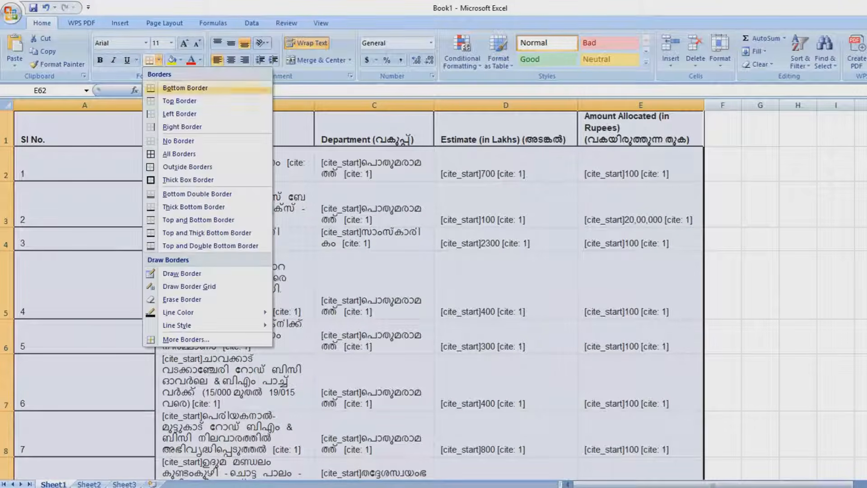
{"action": "left_click", "coordinate": [179, 154]}
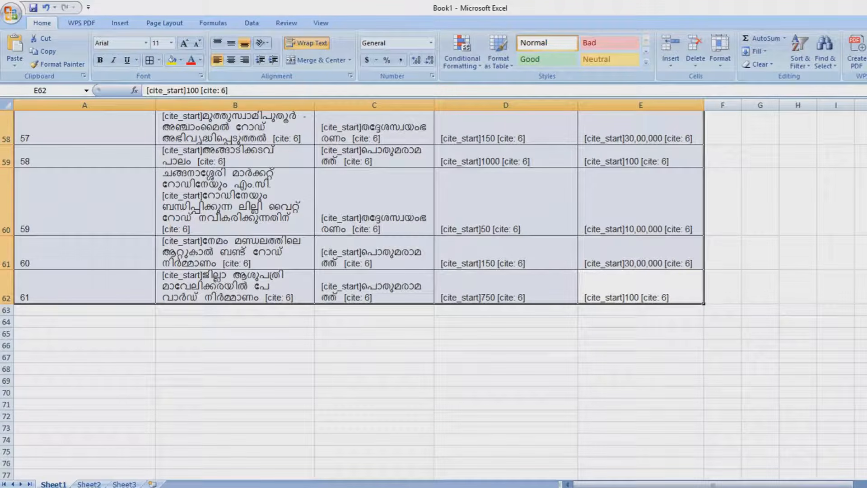
{"action": "scroll", "coordinate": [434, 294], "scroll_direction": "up", "scroll_amount": 2}
{"action": "scroll", "coordinate": [434, 294], "scroll_direction": "up", "scroll_amount": 17}
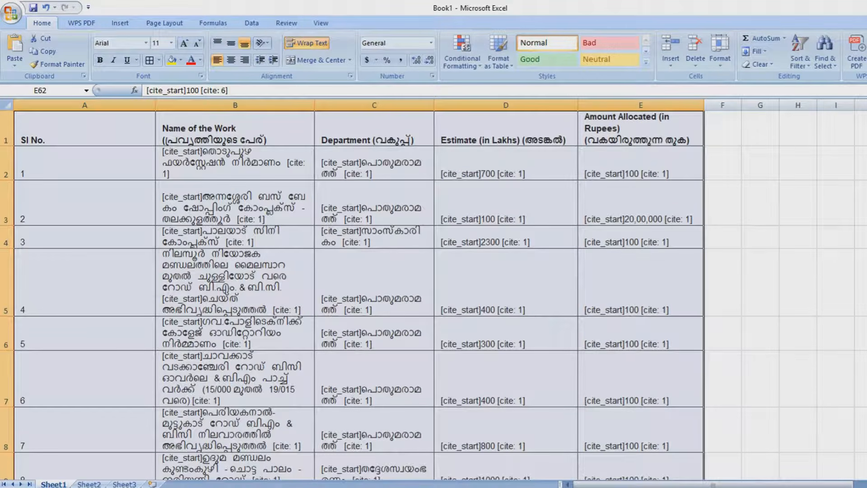
Remove every '[cite: 1]' tag from the sheet by replacing it with nothing
{"action": "left_click", "coordinate": [289, 164]}
{"action": "double_click", "coordinate": [289, 163]}
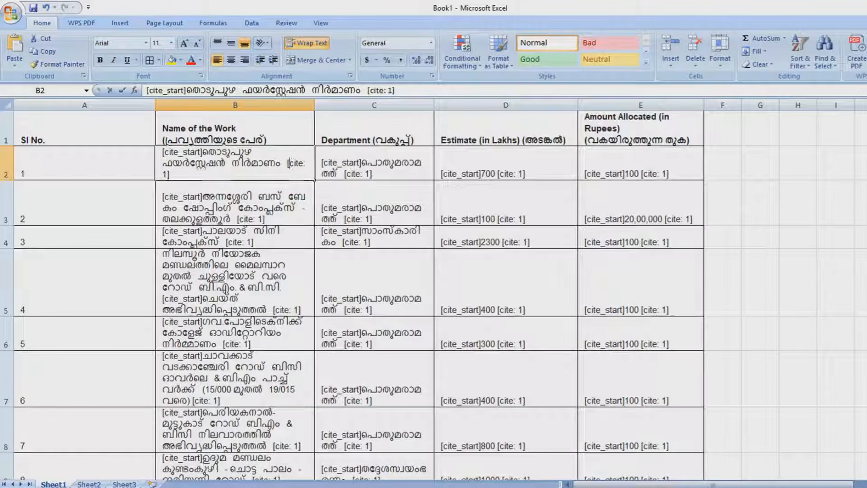
{"action": "left_click_drag", "start_coordinate": [288, 164], "coordinate": [169, 174]}
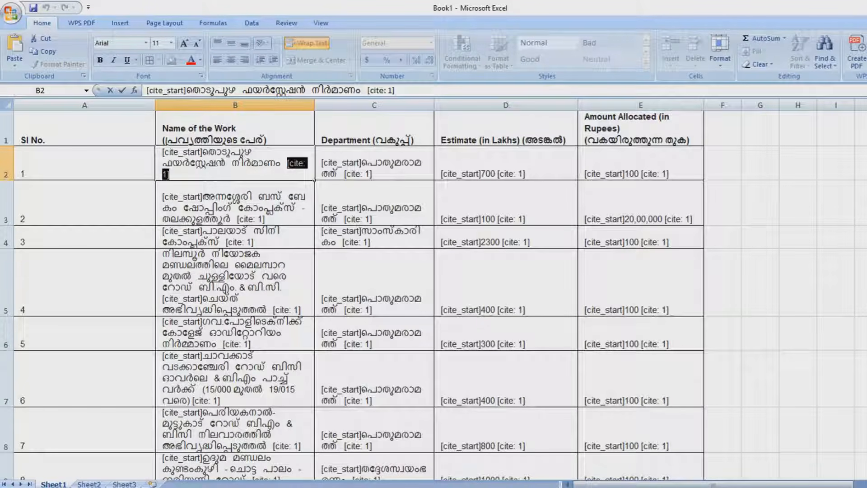
{"action": "key", "text": "ctrl+c"}
{"action": "left_click", "coordinate": [374, 203]}
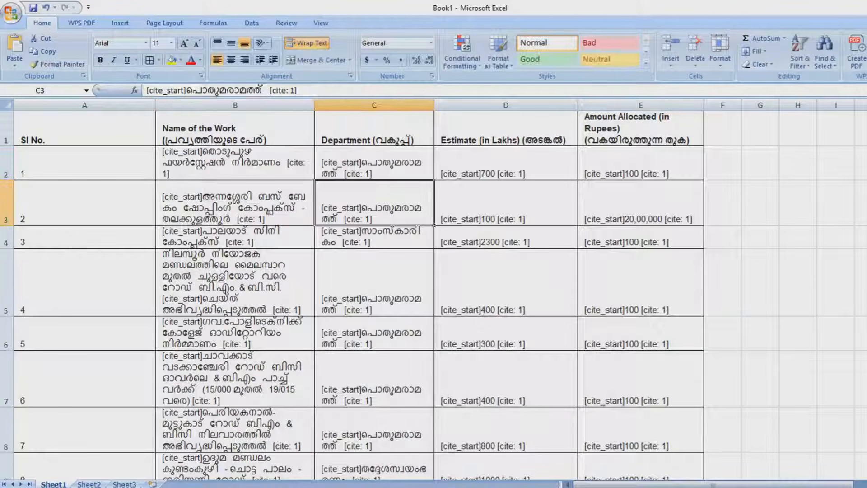
{"action": "key", "text": "ctrl+f"}
{"action": "key", "text": "ctrl+v"}
{"action": "key", "text": "ctrl+h"}
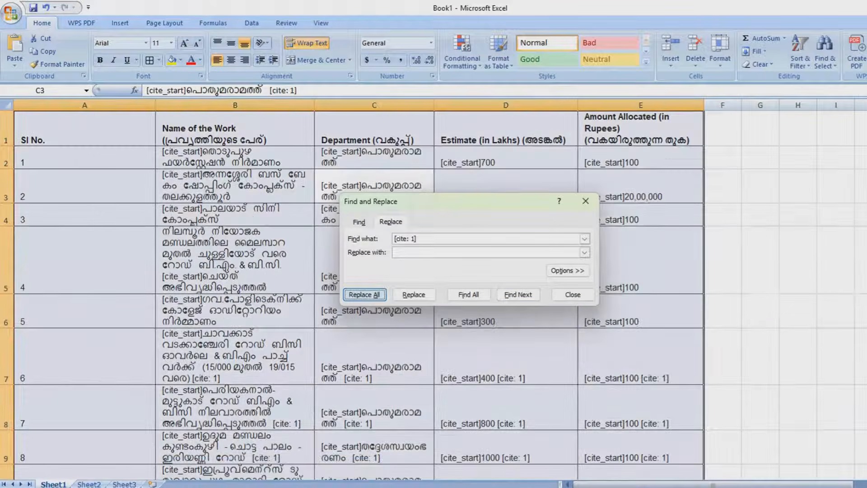
{"action": "key", "text": "Return"}
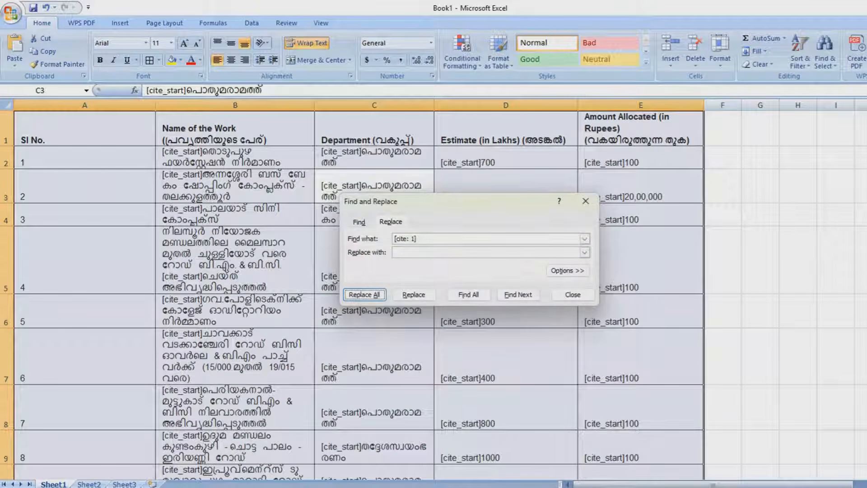
{"action": "left_click", "coordinate": [585, 201]}
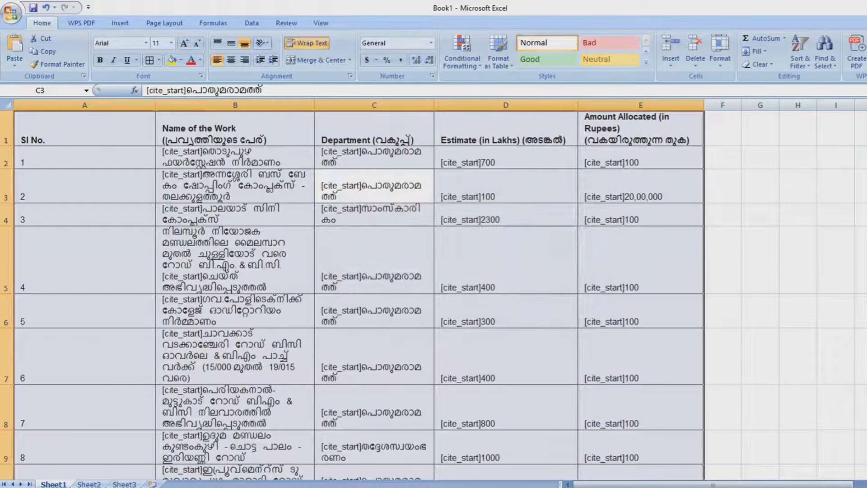
{"action": "left_click", "coordinate": [505, 158]}
Remove all '[cite_start]' tags with Replace All, making 244 replacements
{"action": "double_click", "coordinate": [349, 152]}
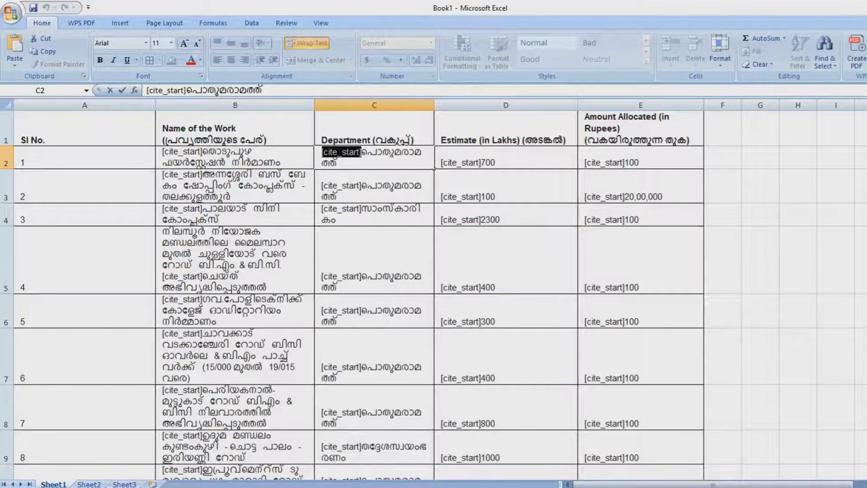
{"action": "left_click", "coordinate": [433, 224]}
{"action": "key", "text": "ctrl+f"}
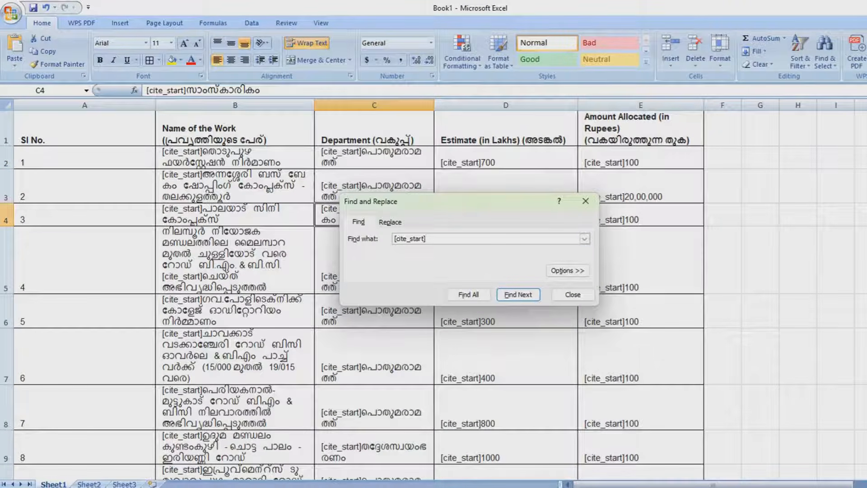
{"action": "key", "text": "ctrl+h"}
{"action": "key", "text": "alt+a"}
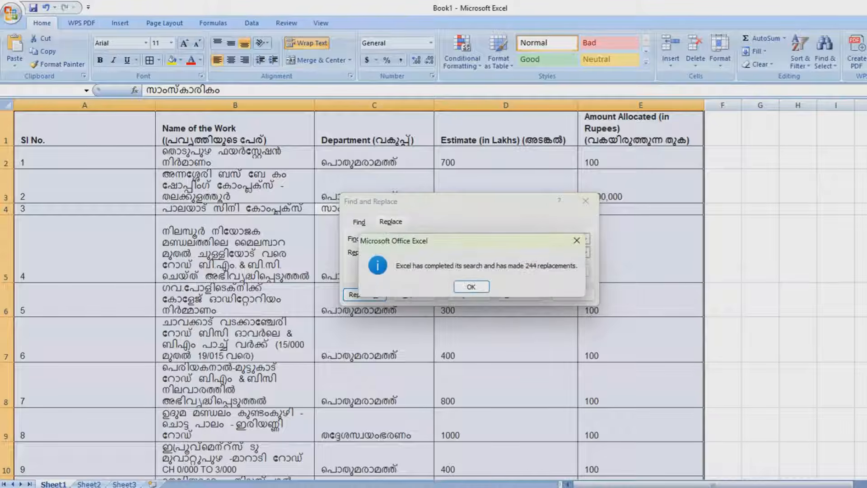
{"action": "key", "text": "Return"}
{"action": "left_click", "coordinate": [585, 201]}
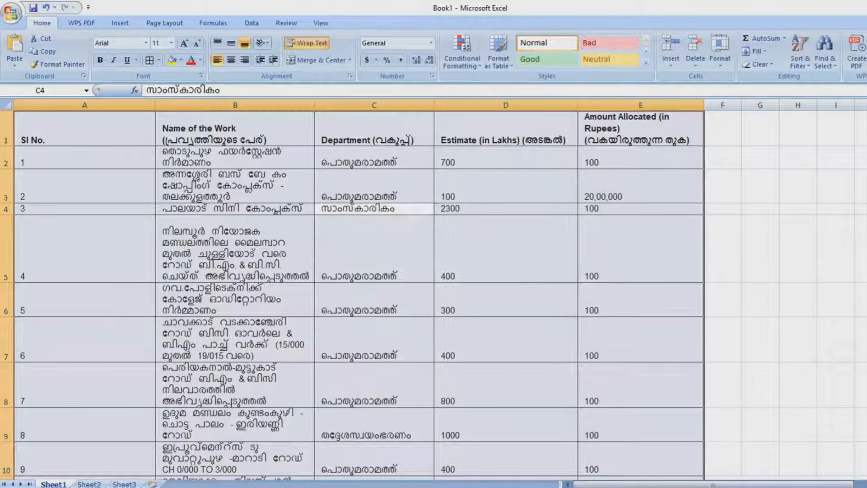
{"action": "left_click", "coordinate": [235, 186]}
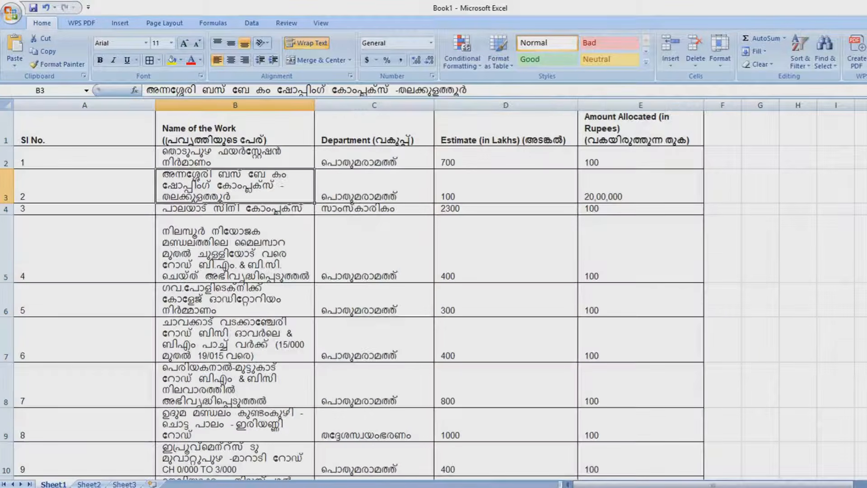
Autofit column A to the SI No. values and compare row 2 against the PDF alongside
{"action": "double_click", "coordinate": [155, 106]}
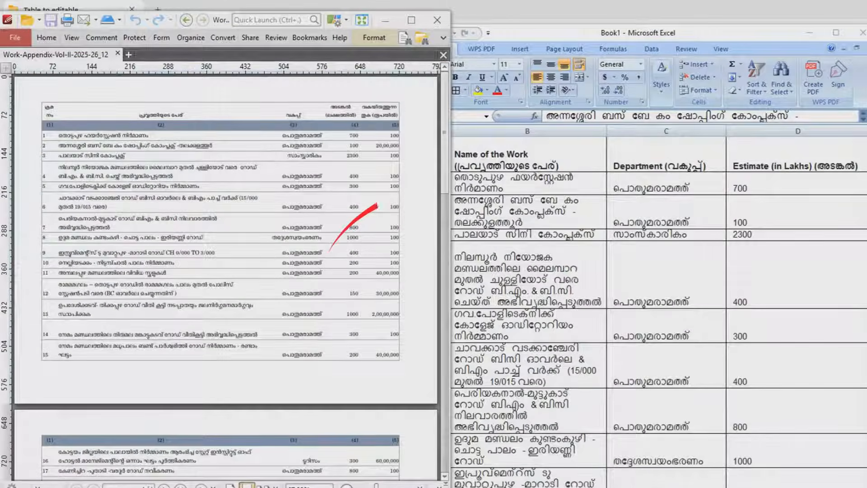
{"action": "left_click_drag", "start_coordinate": [564, 33], "coordinate": [636, 15]}
{"action": "scroll", "coordinate": [196, 151], "scroll_direction": "up", "scroll_amount": 1}
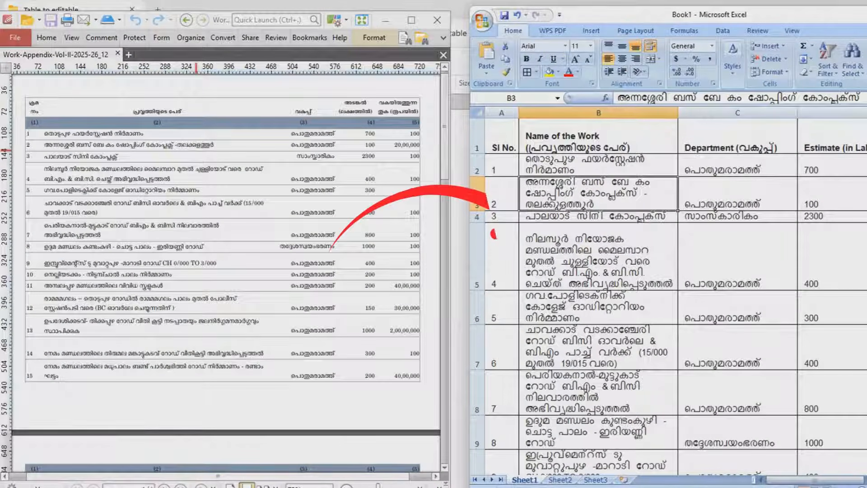
{"action": "scroll", "coordinate": [196, 151], "scroll_direction": "up", "scroll_amount": 4}
{"action": "left_click_drag", "start_coordinate": [181, 476], "coordinate": [243, 476]}
{"action": "left_click", "coordinate": [636, 15]}
{"action": "key", "text": "Up"}
{"action": "key", "text": "Right"}
{"action": "key", "text": "Right"}
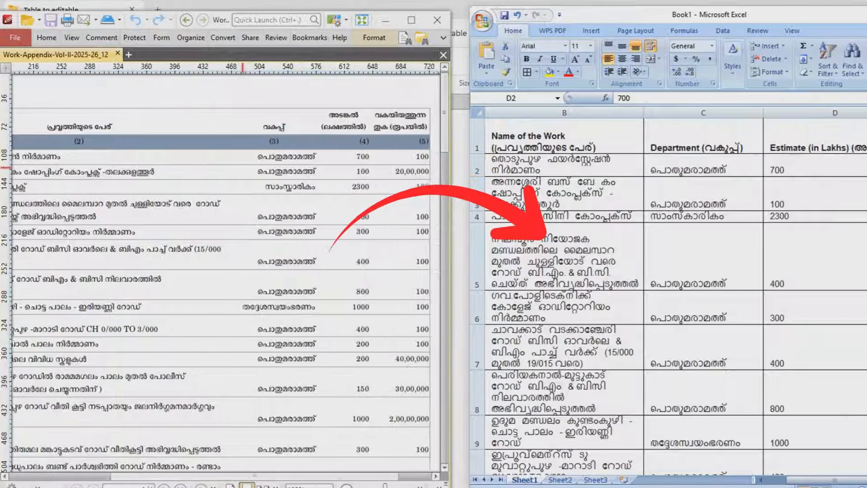